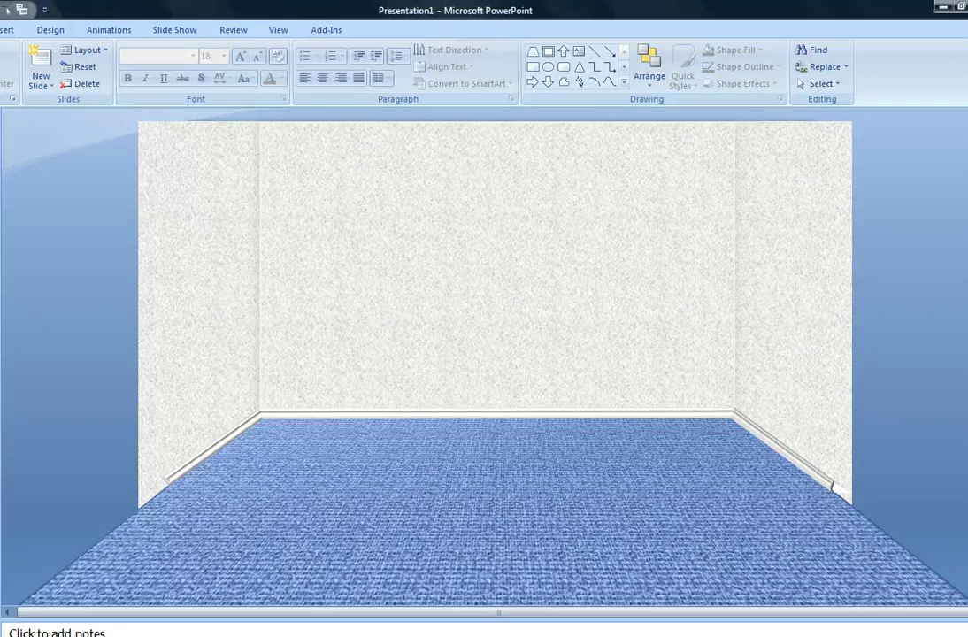
key(ctrl+z)
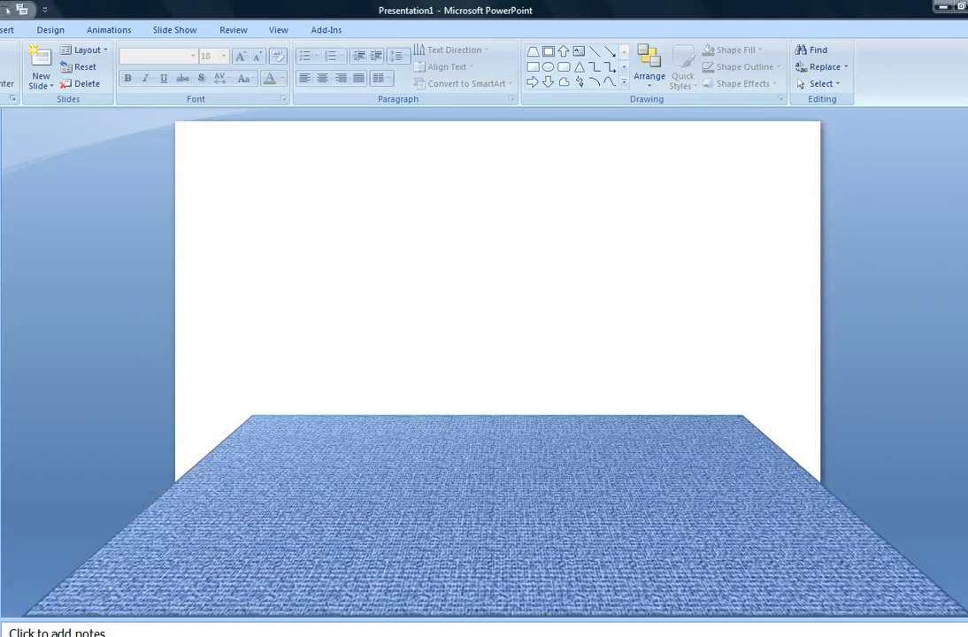
click(484, 511)
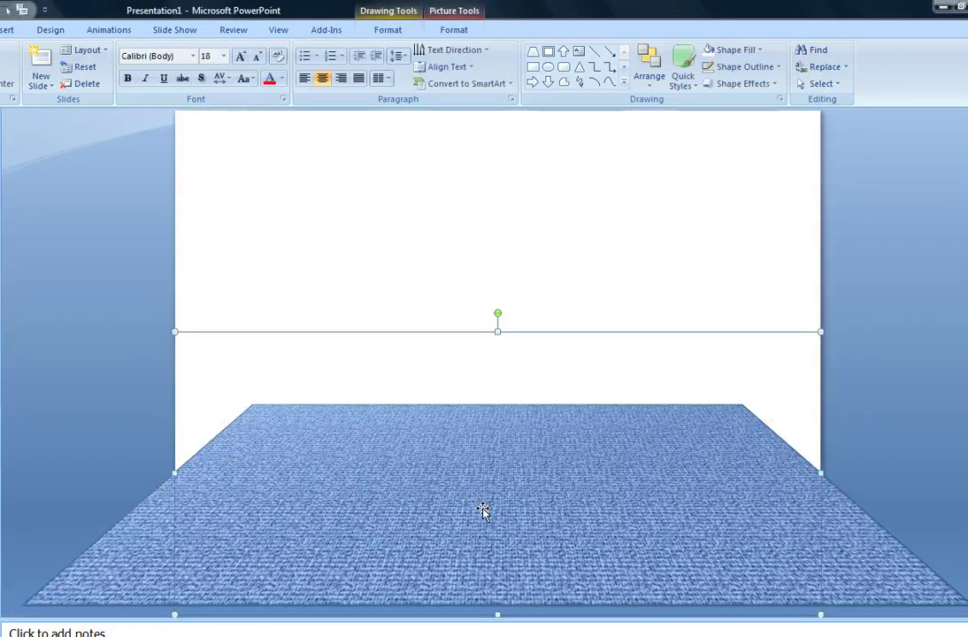
click(388, 29)
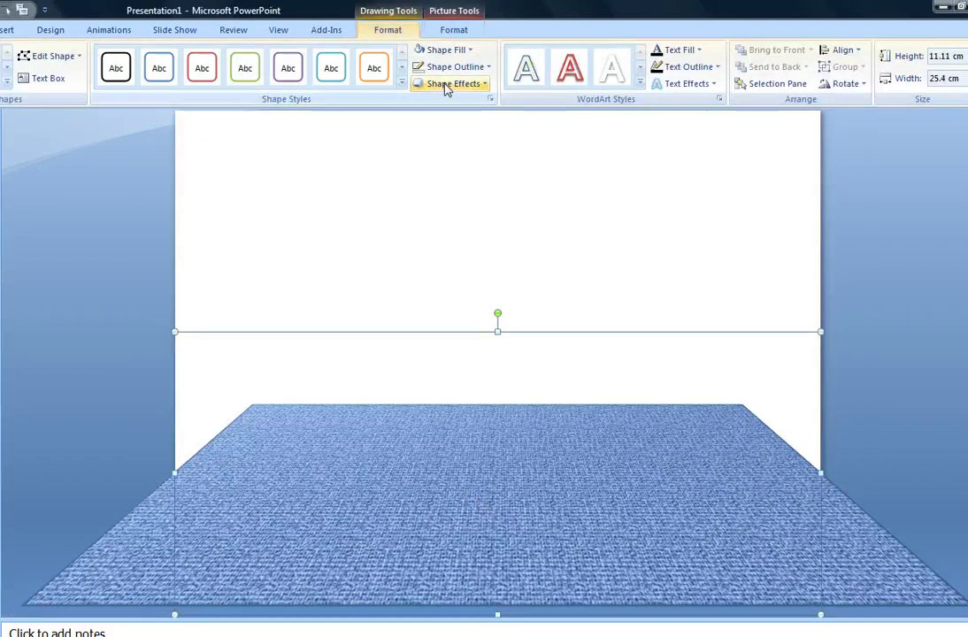
click(447, 84)
mouse_move(460, 319)
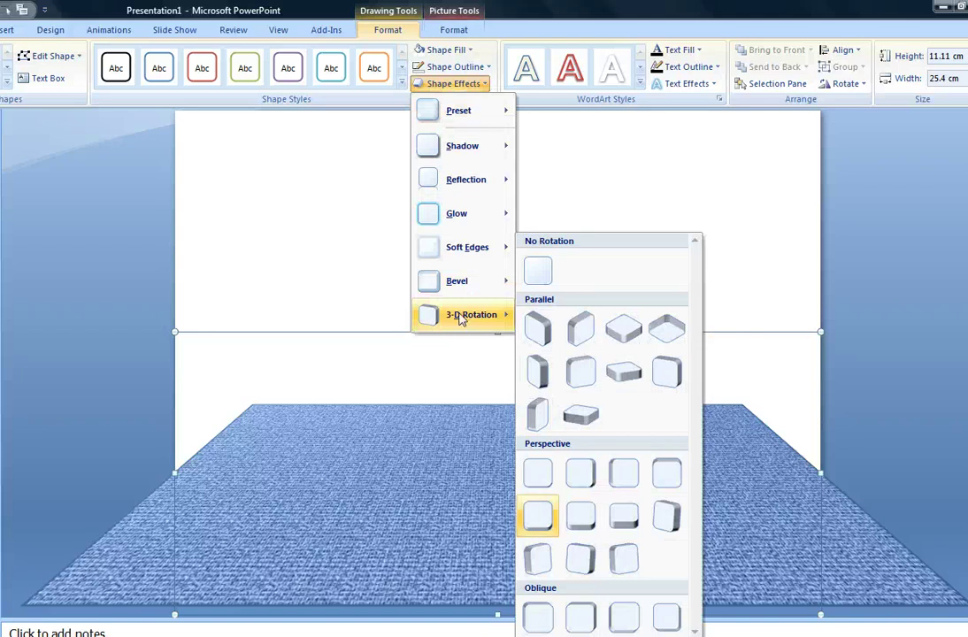
click(609, 631)
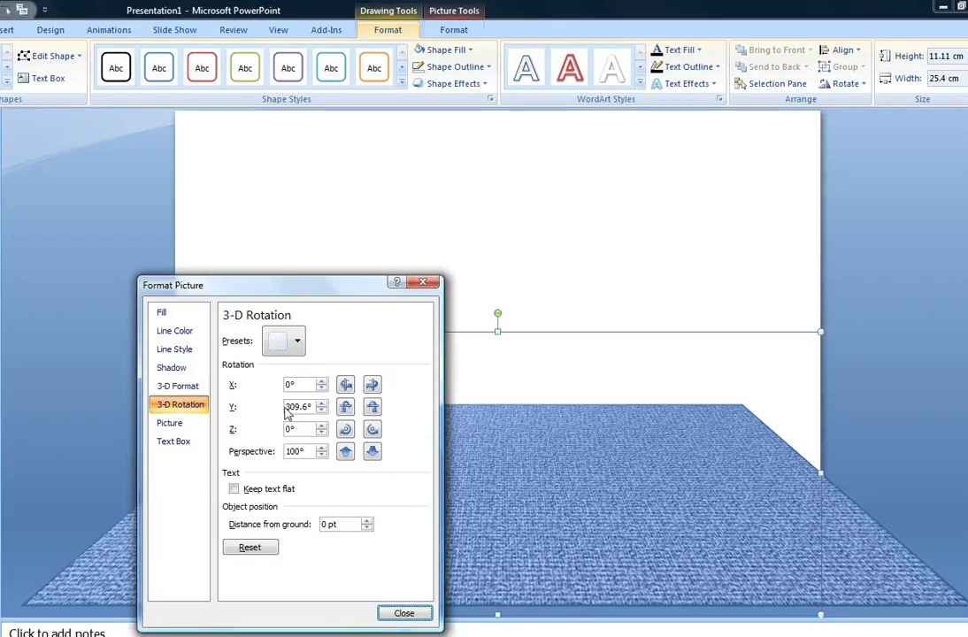
double_click(286, 406)
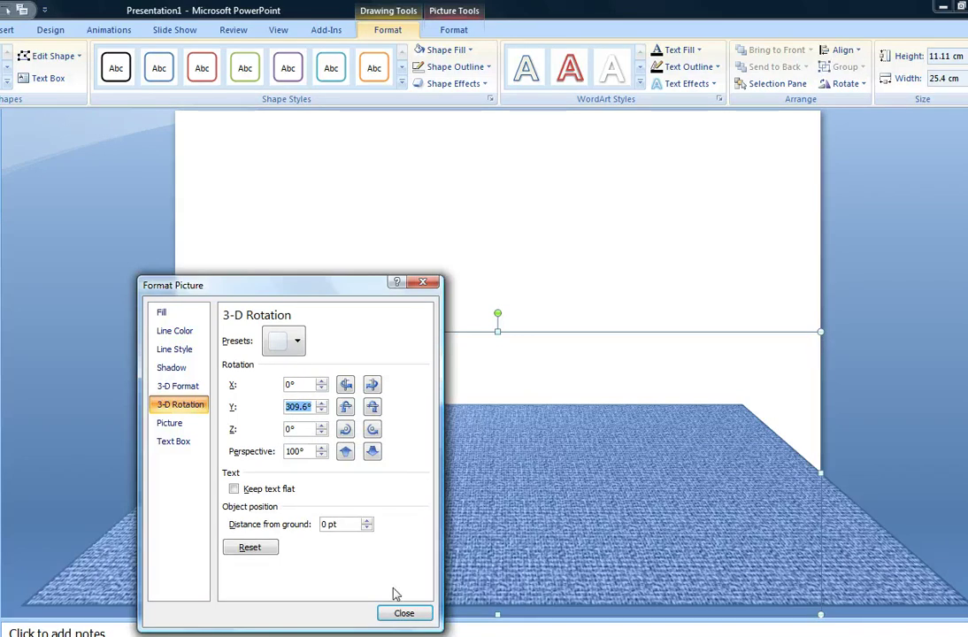
click(405, 613)
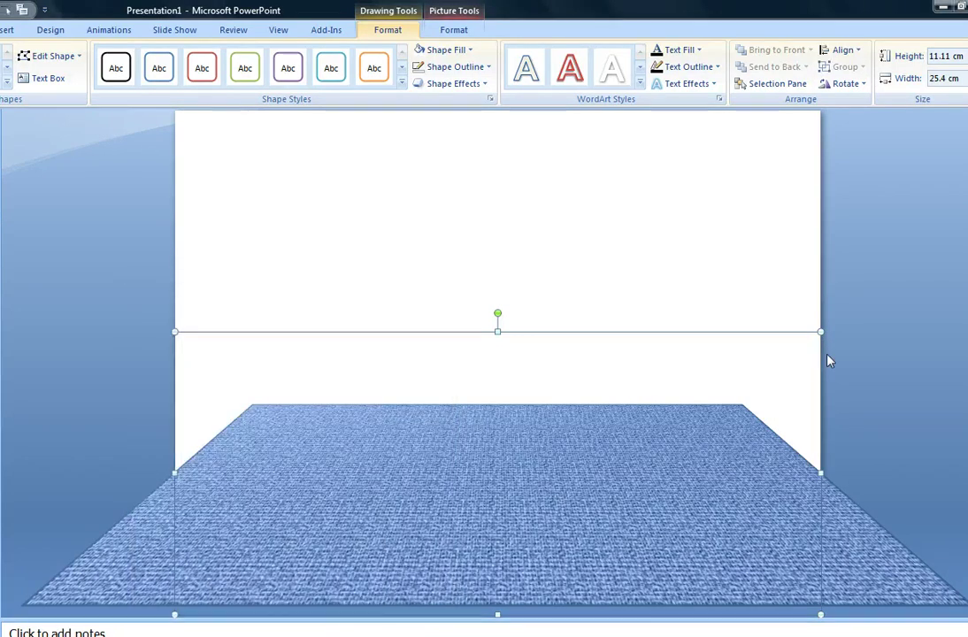
Send the textured off-white wall picture behind the blue carpet floor so the floor sits in front.
click(844, 359)
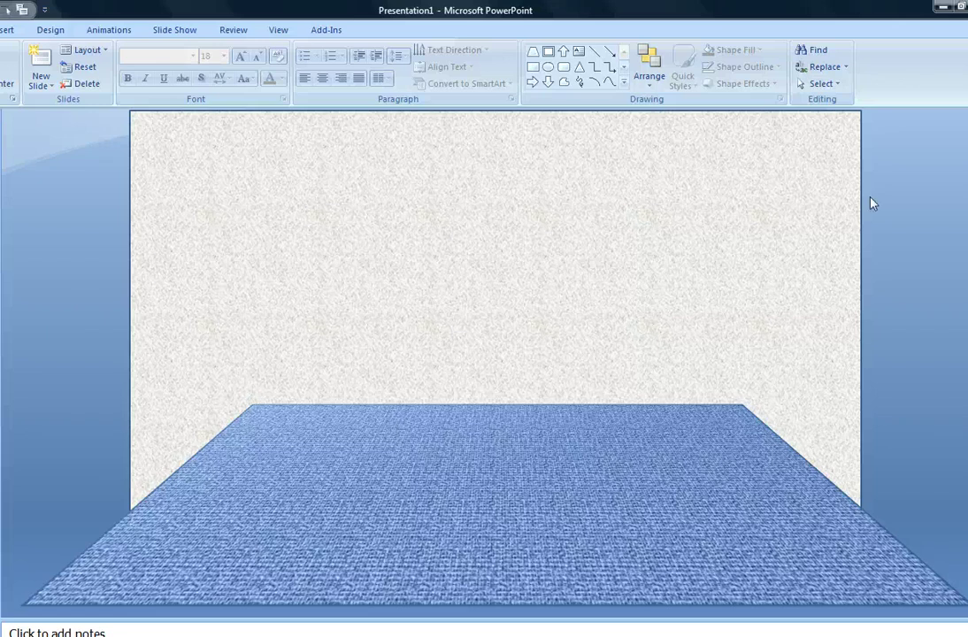
click(522, 204)
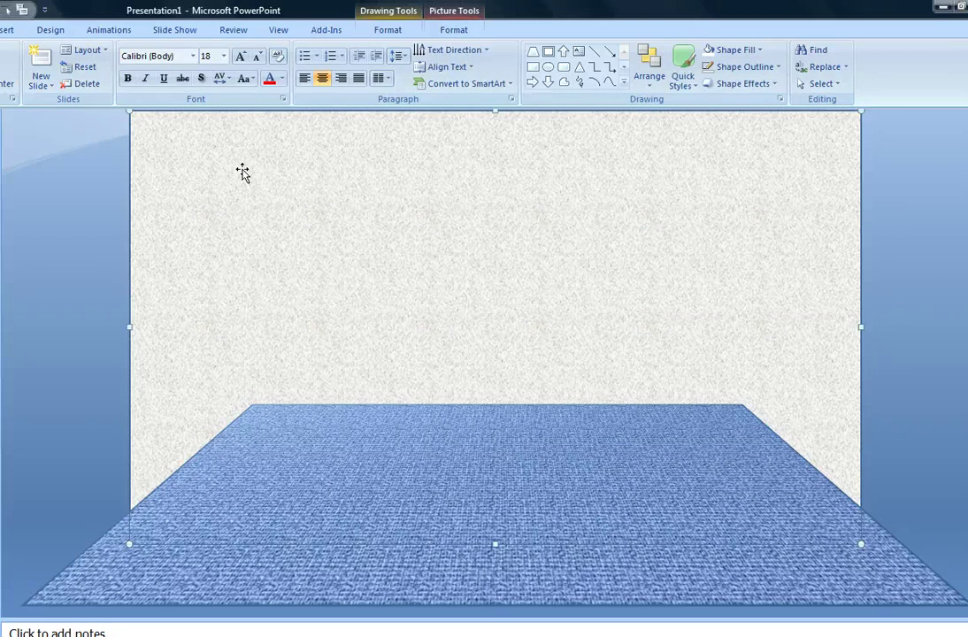
right_click(399, 230)
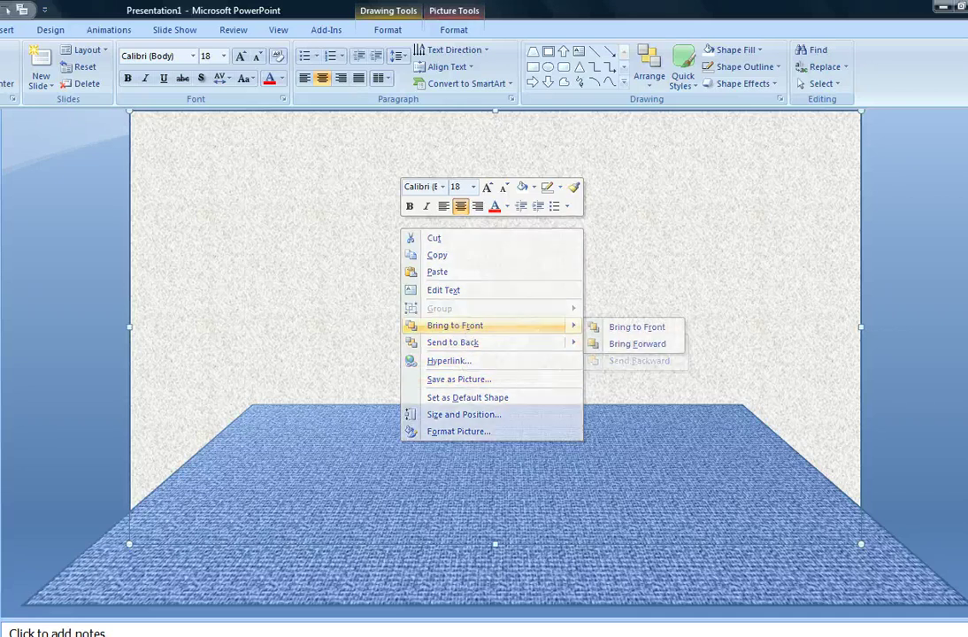
click(460, 325)
right_click(466, 328)
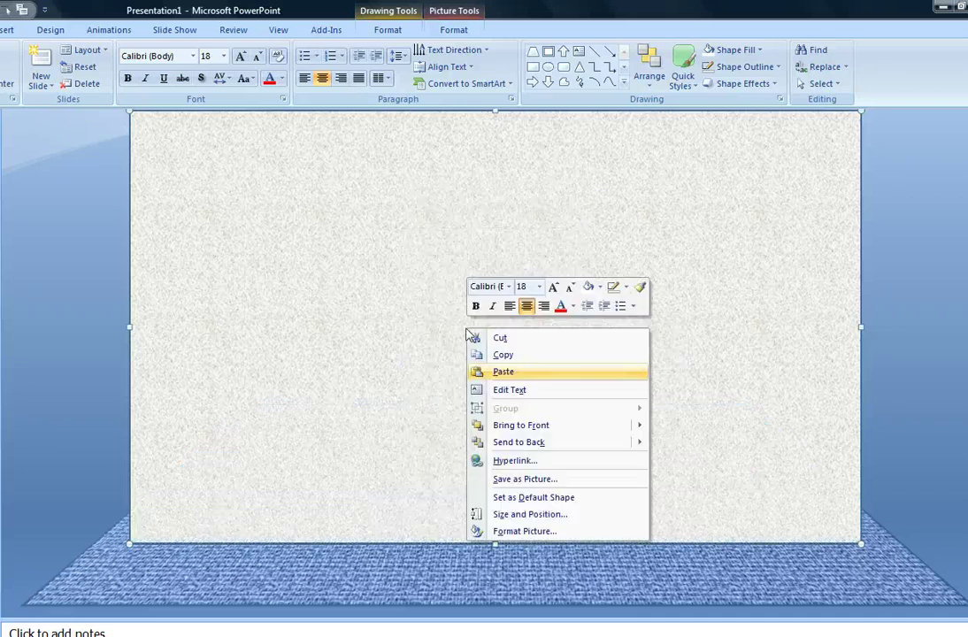
click(531, 443)
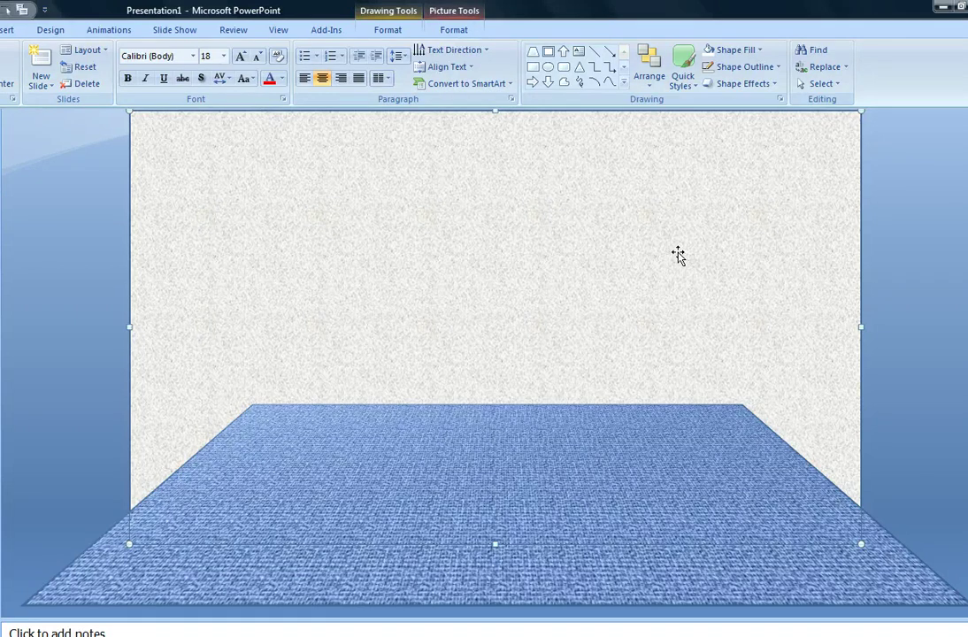
key(Escape)
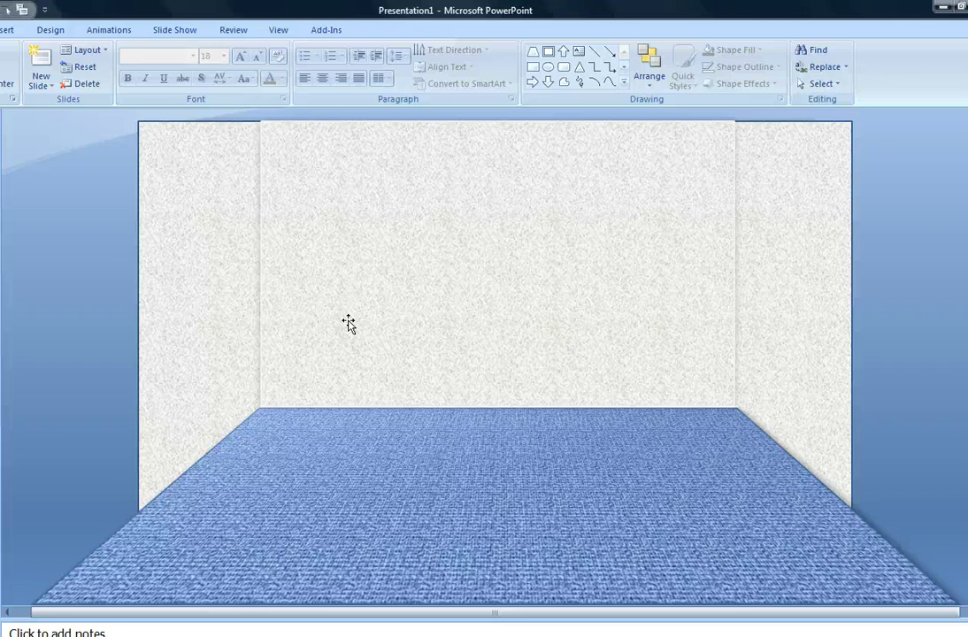
Undo an accidental drag of the back-wall panel, then nudge it slightly right to meet the floor corners.
click(381, 307)
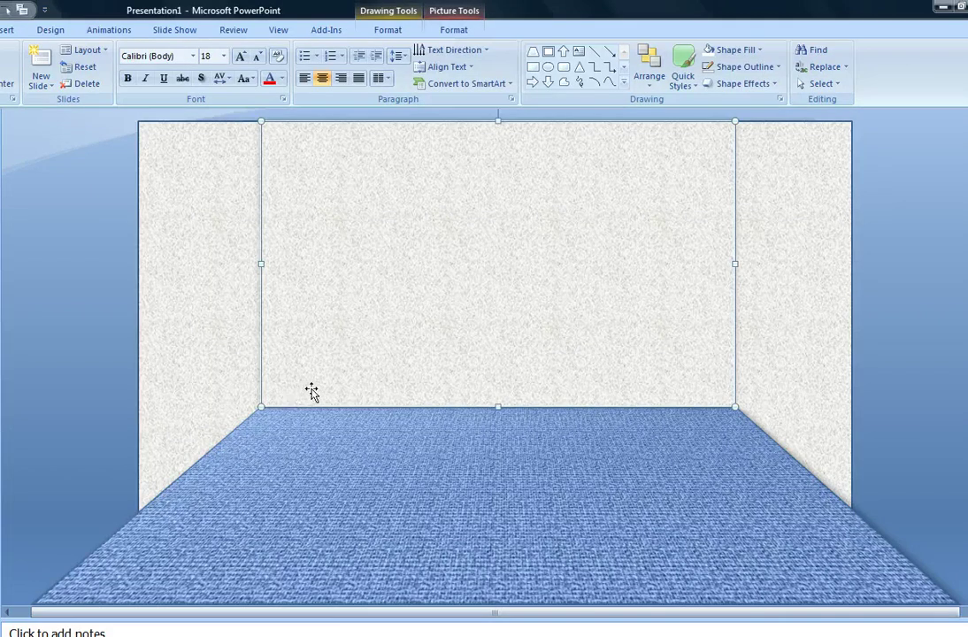
drag(363, 376, 356, 465)
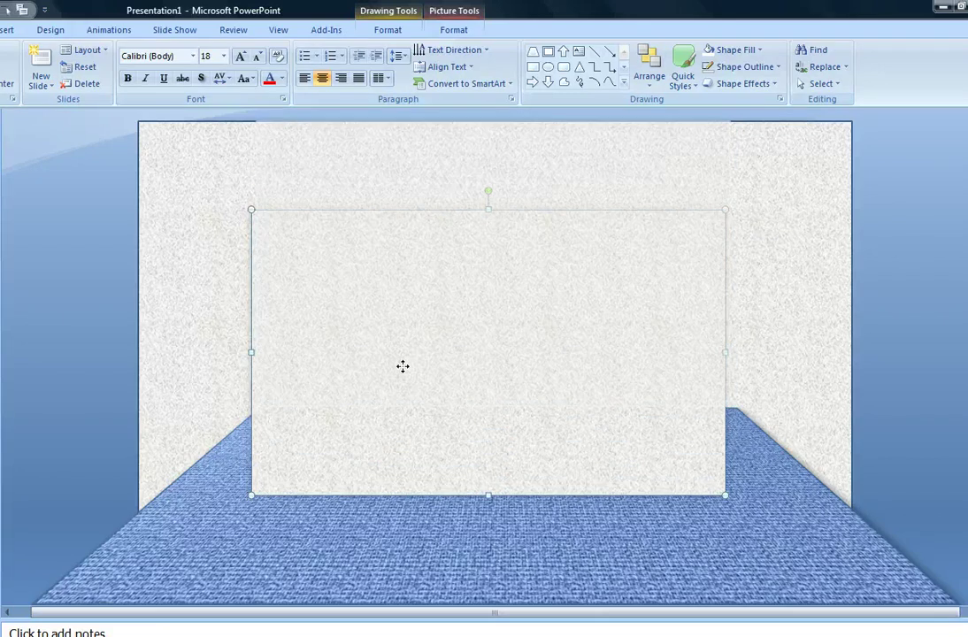
key(ctrl+z)
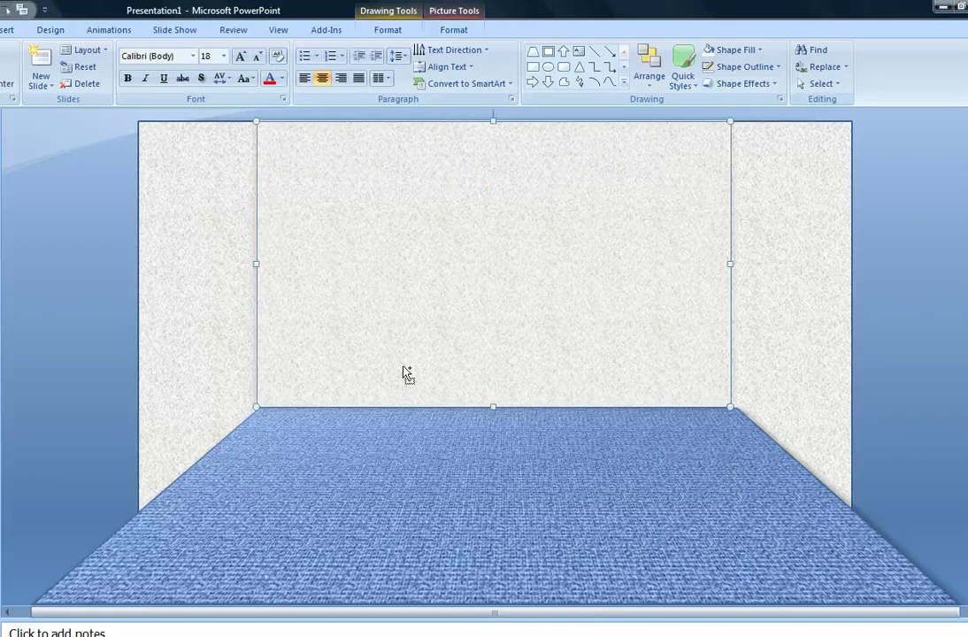
key(ctrl+Right)
key(ctrl+Right)
key(ctrl+Right)
key(ctrl+Right)
key(ctrl+Right)
key(ctrl+Right)
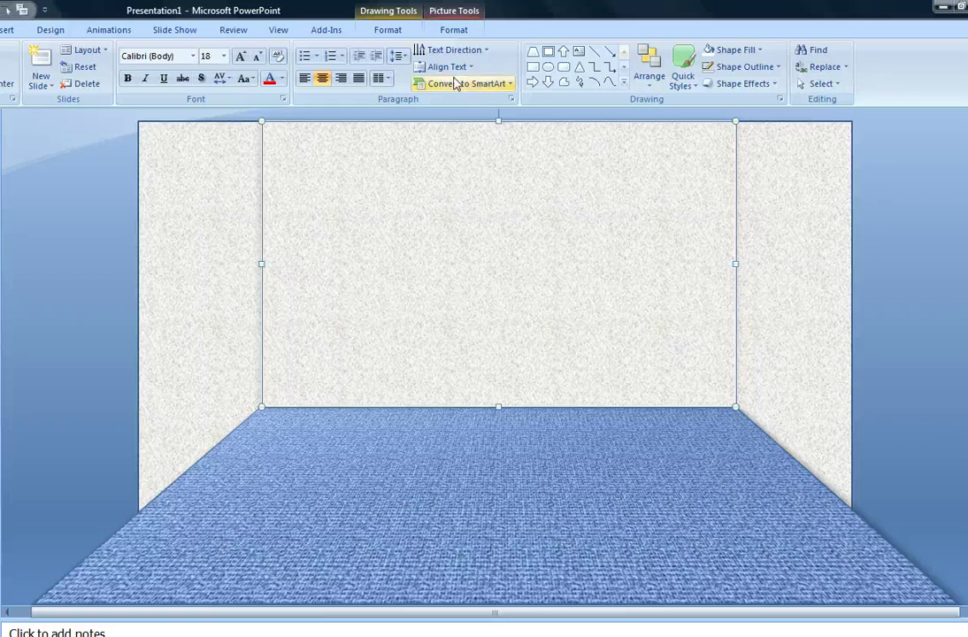
Pick a new Shape Outline colour for the back-wall panel from the palette.
double_click(425, 221)
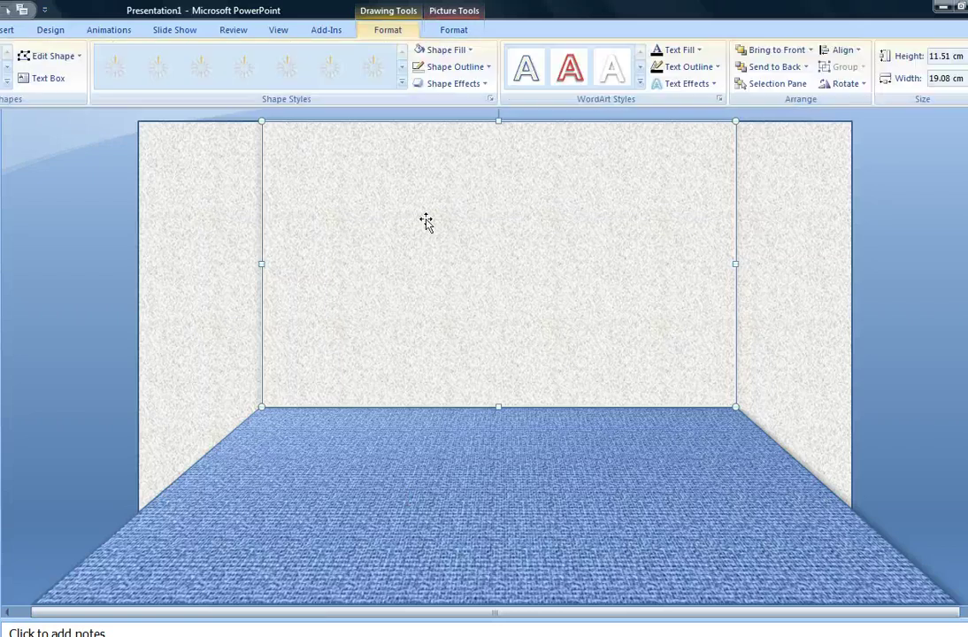
click(444, 71)
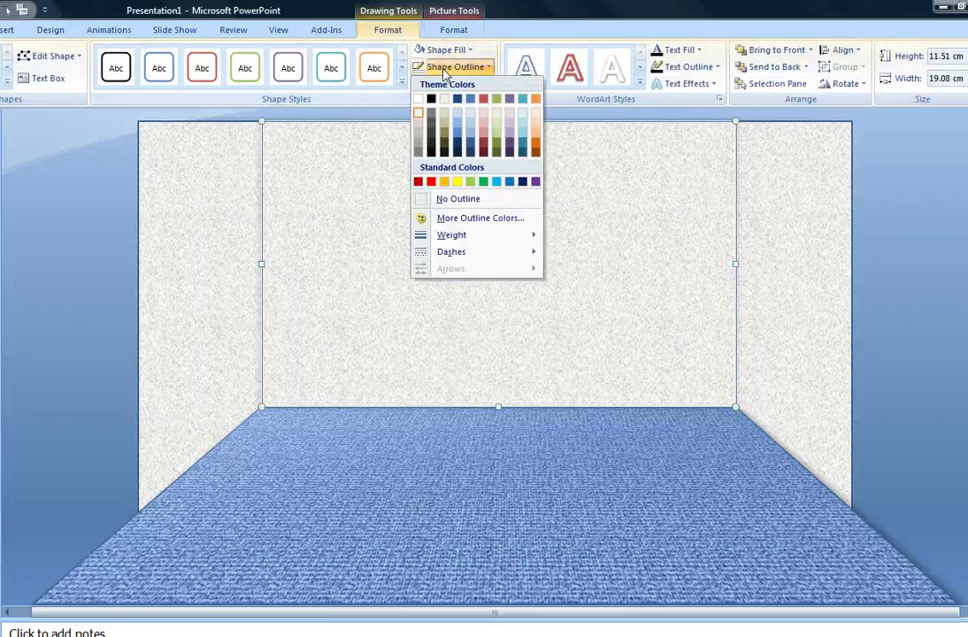
click(417, 116)
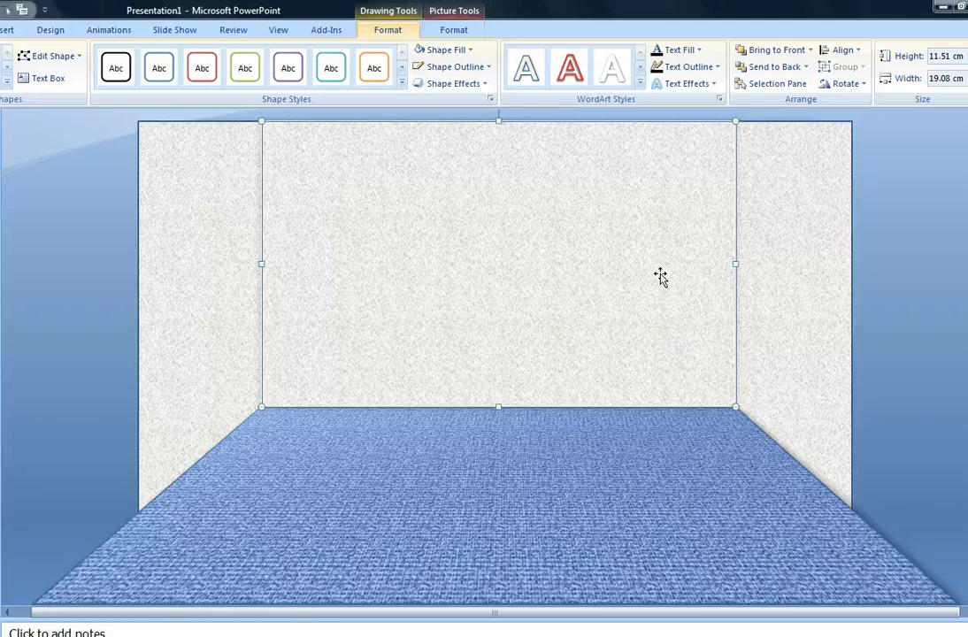
Give the back wall a shadow with 80% transparency, 14 pt blur, 0° angle and 0 pt distance.
click(453, 83)
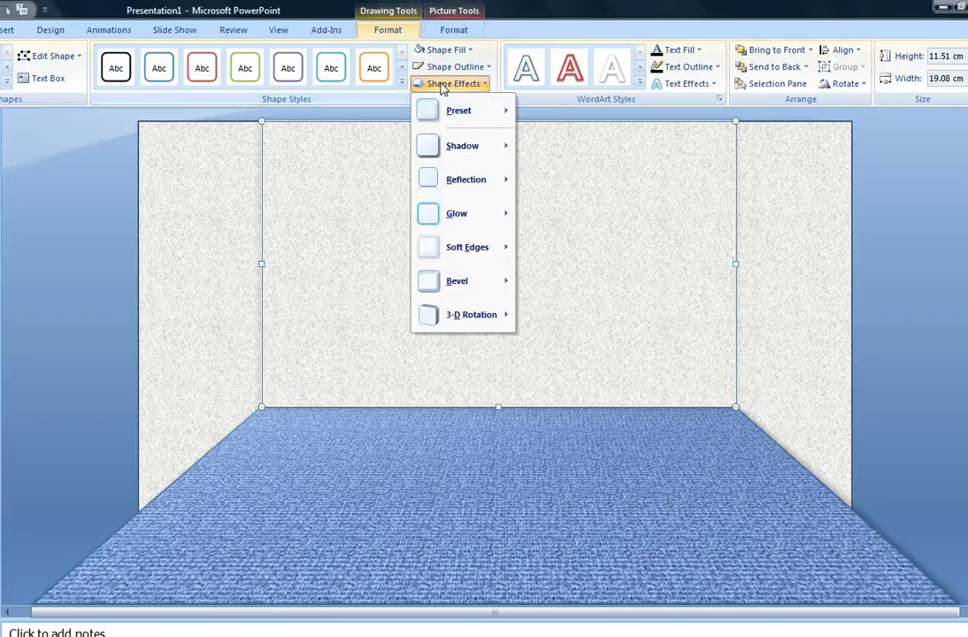
mouse_move(463, 154)
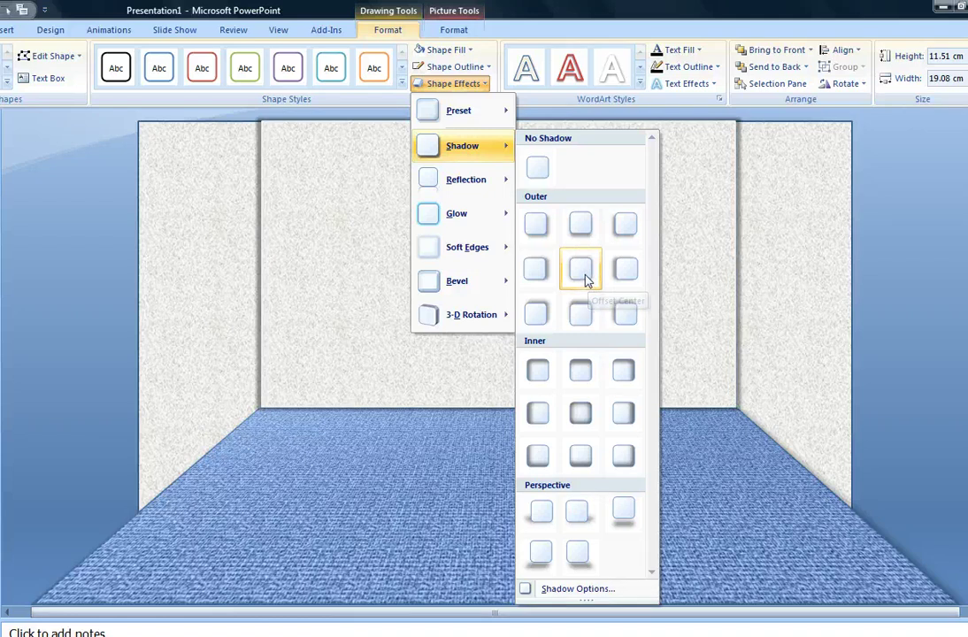
click(577, 588)
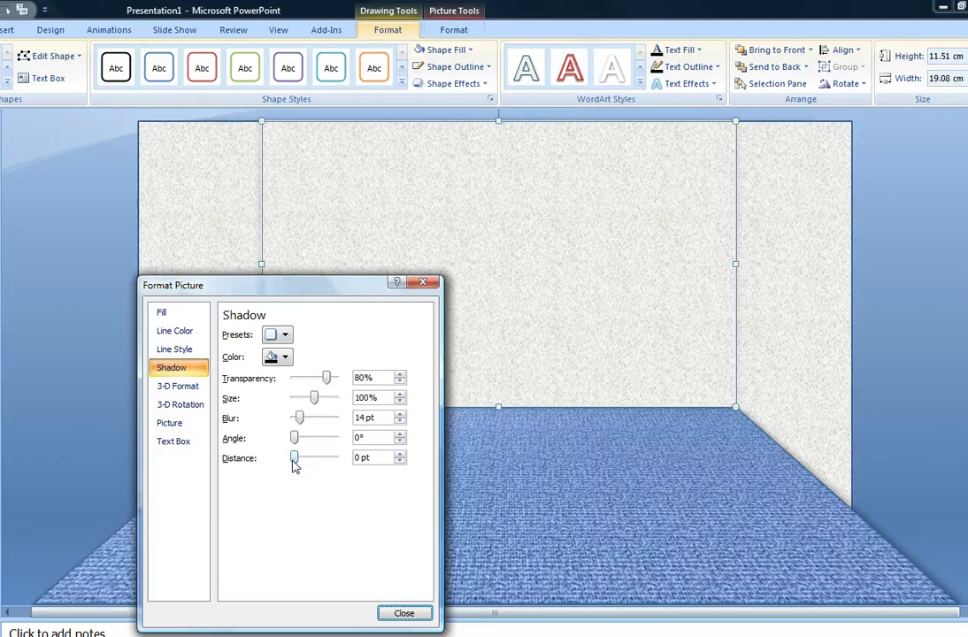
click(405, 615)
click(576, 535)
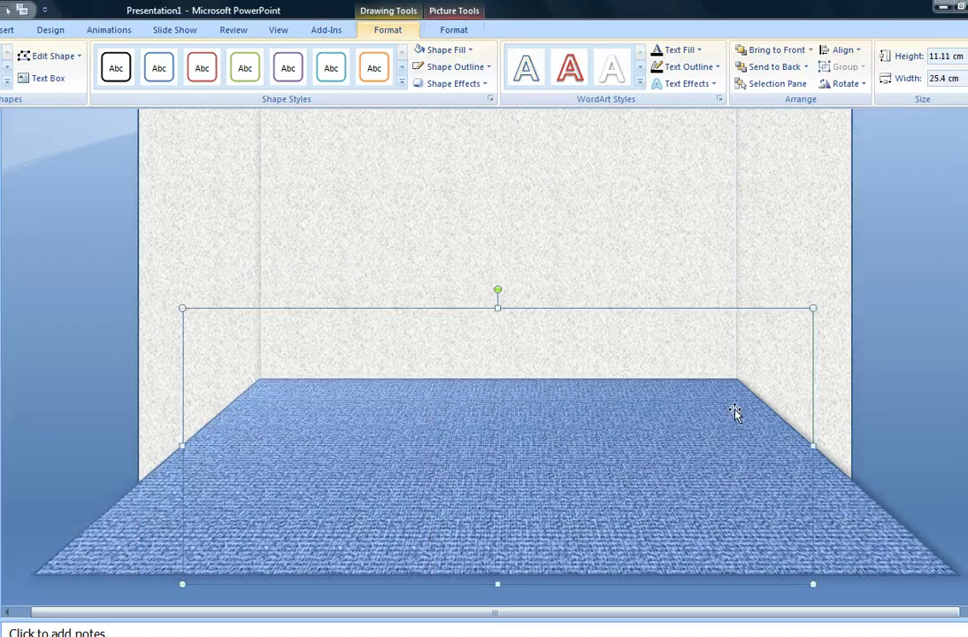
click(933, 480)
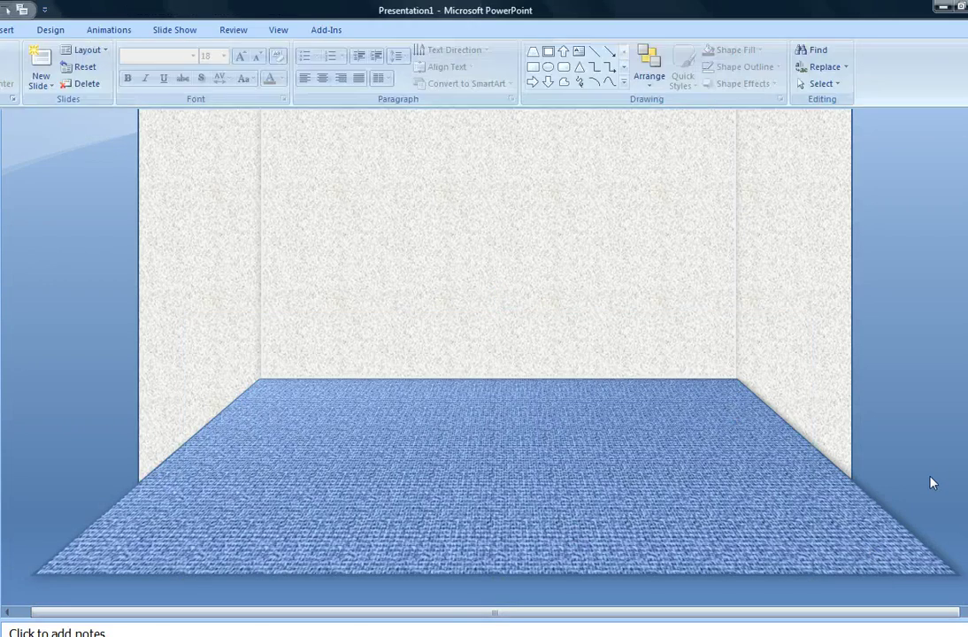
drag(965, 428, 966, 428)
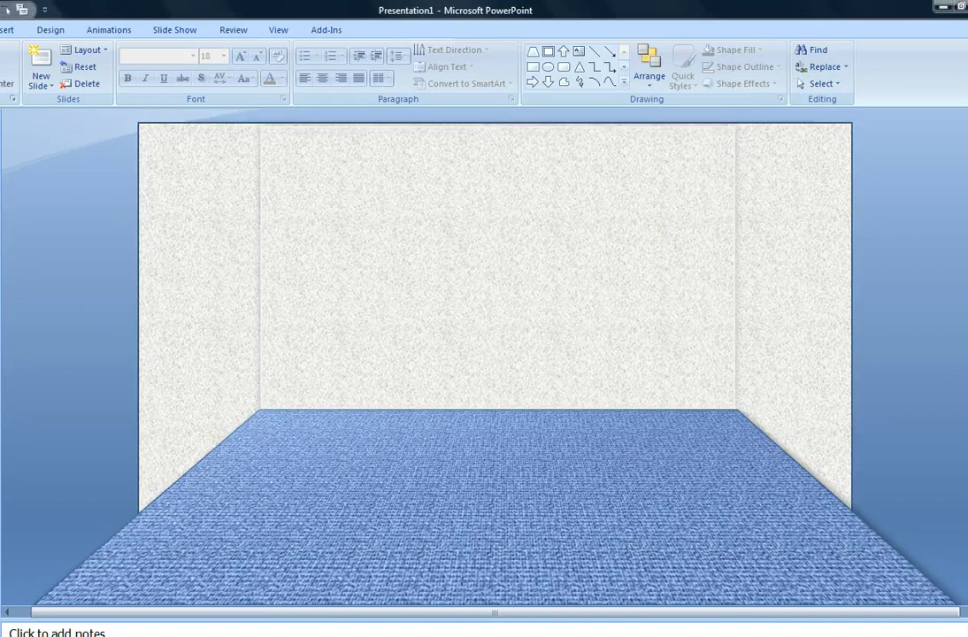
Draw a freeform line along the left, back and right wall-floor corners, finishing at the right wall.
click(7, 29)
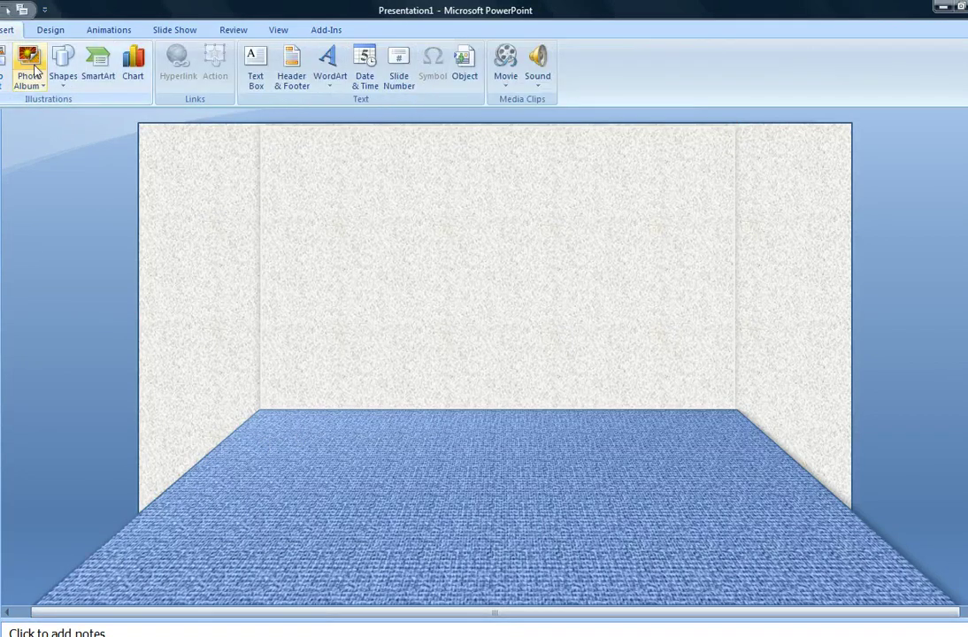
click(63, 61)
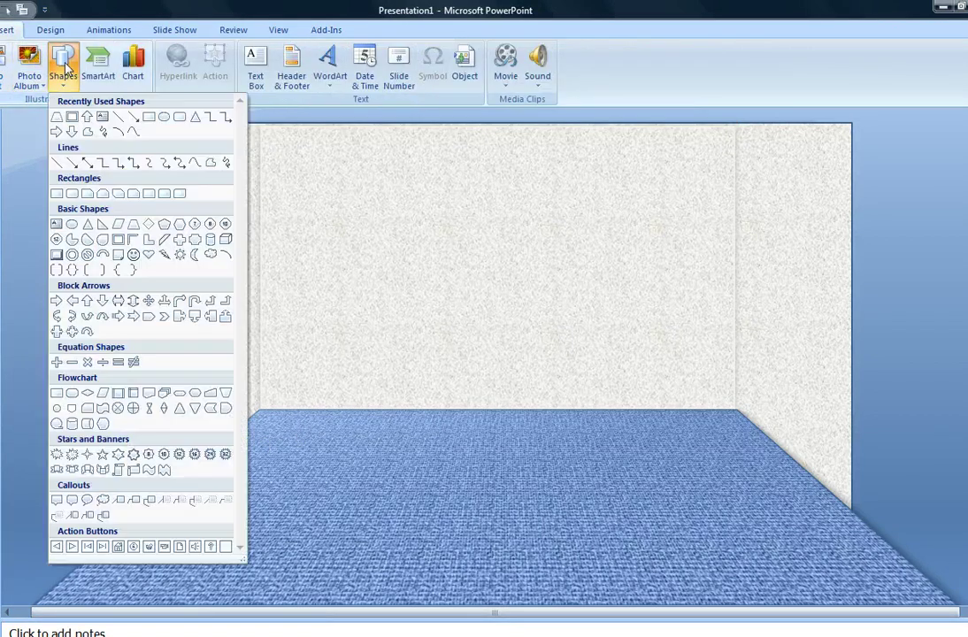
click(210, 164)
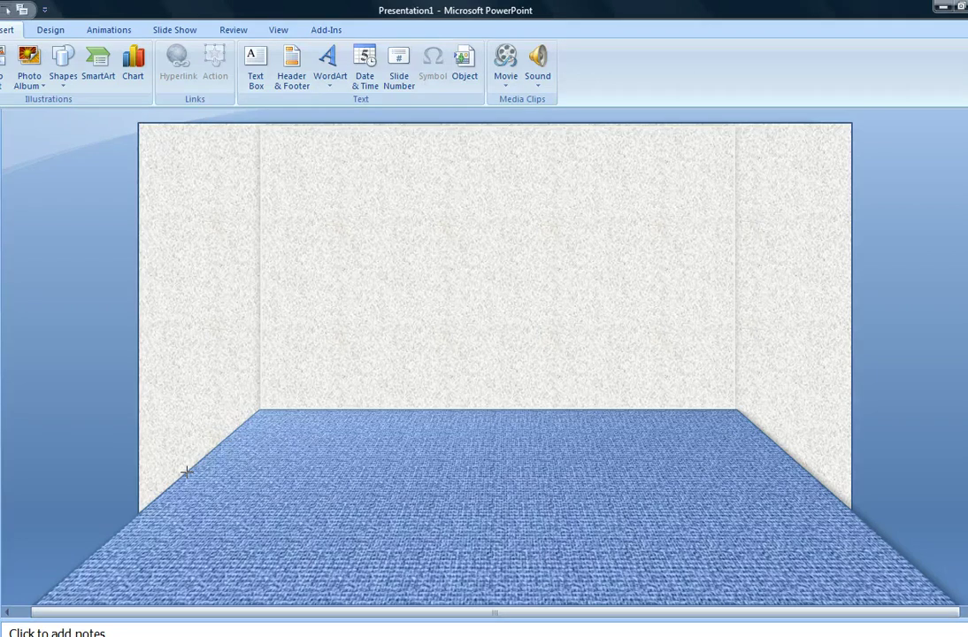
drag(187, 471, 257, 409)
drag(257, 409, 735, 410)
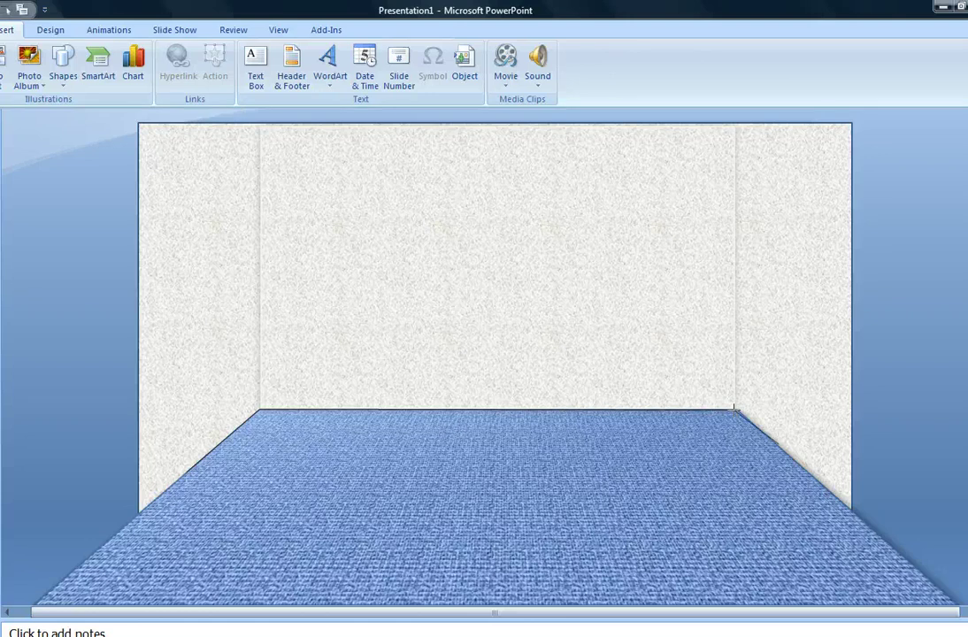
double_click(820, 481)
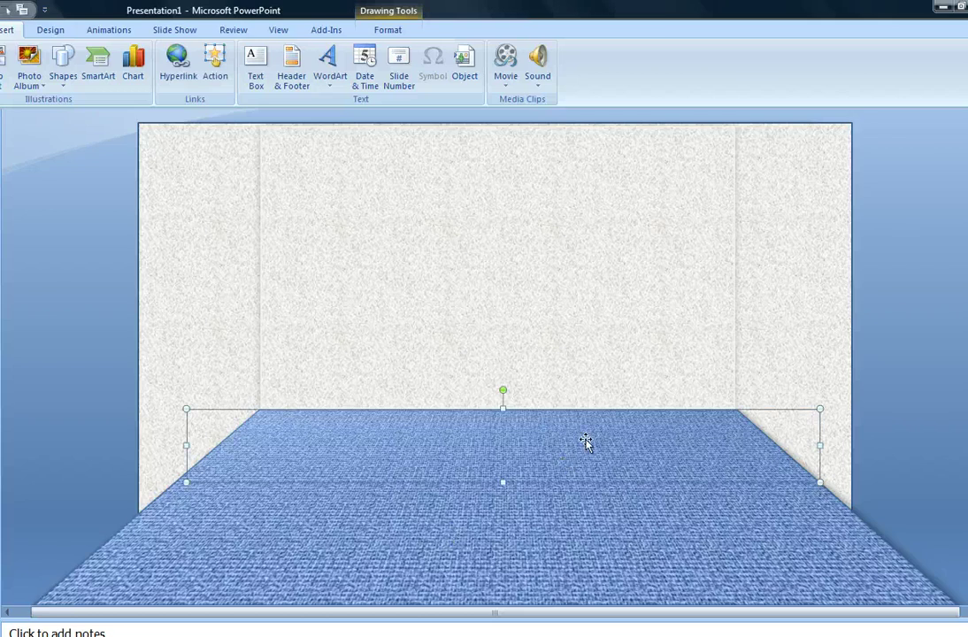
Raise the freeform edge line's width toward 12 pt with the Width spinner in the line settings.
double_click(568, 413)
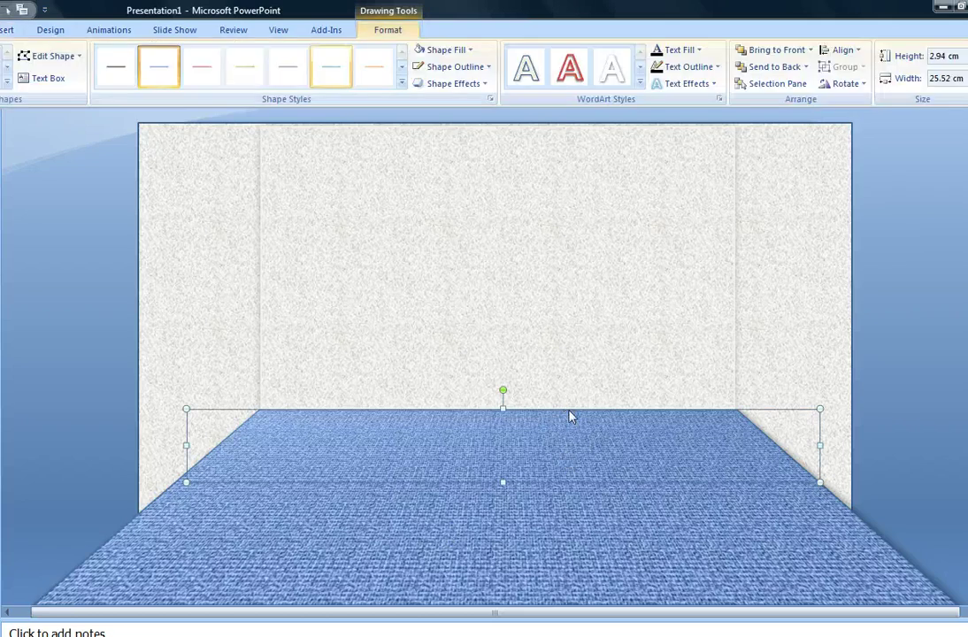
click(451, 69)
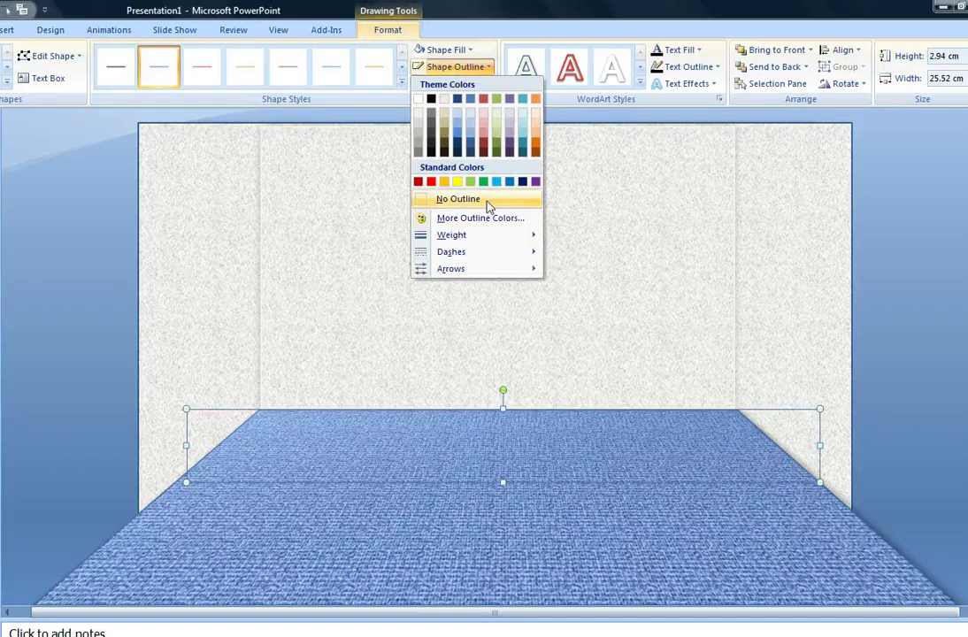
mouse_move(459, 236)
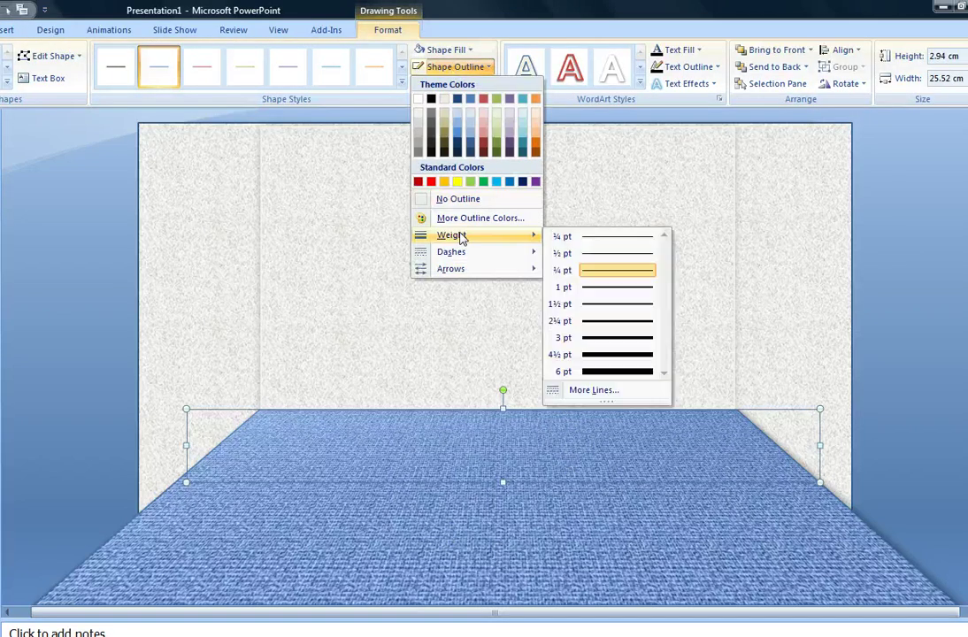
click(609, 390)
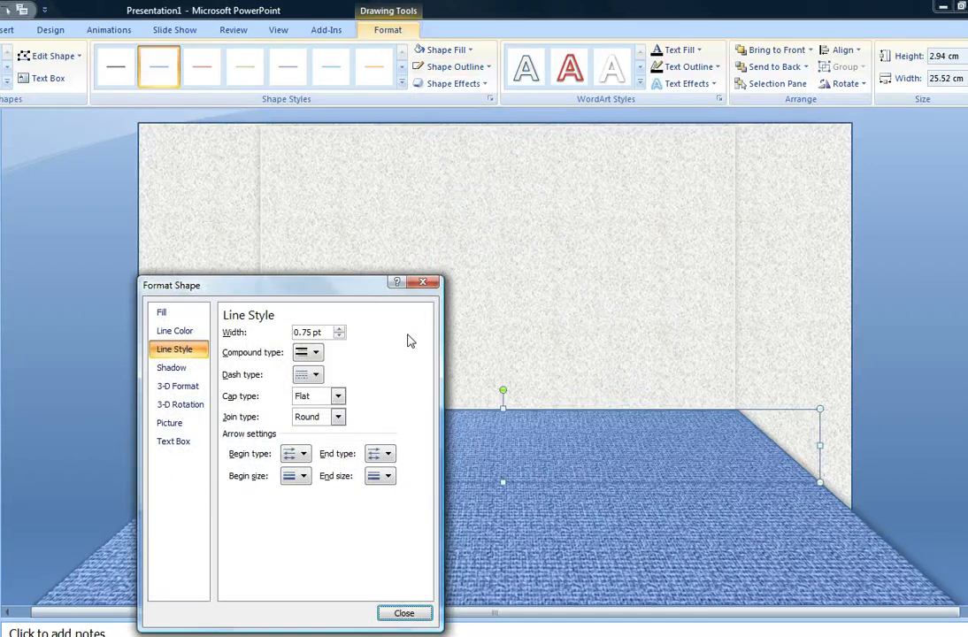
click(339, 329)
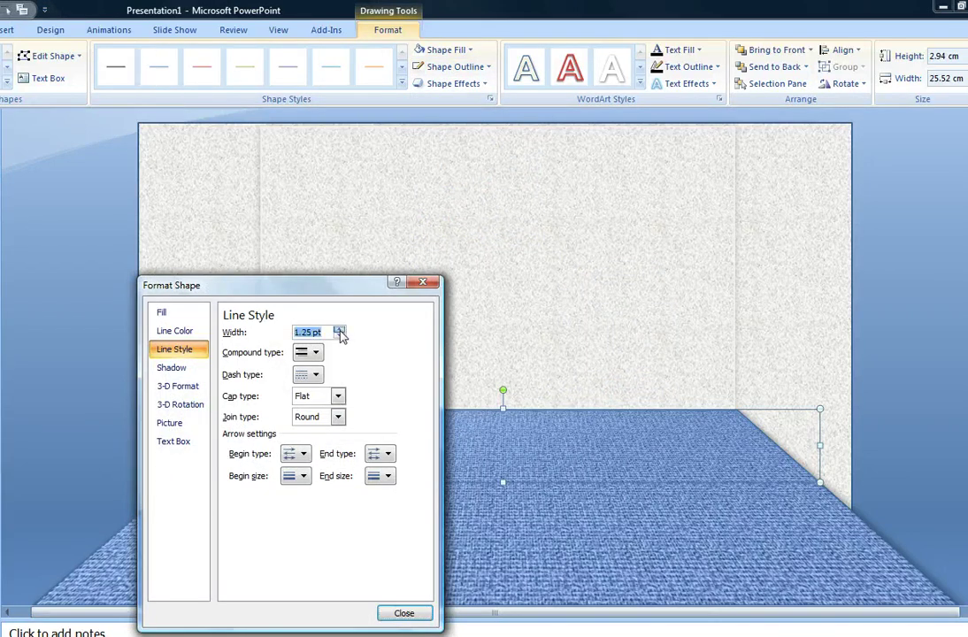
click(339, 330)
click(339, 329)
click(339, 329)
click(339, 329)
click(339, 329)
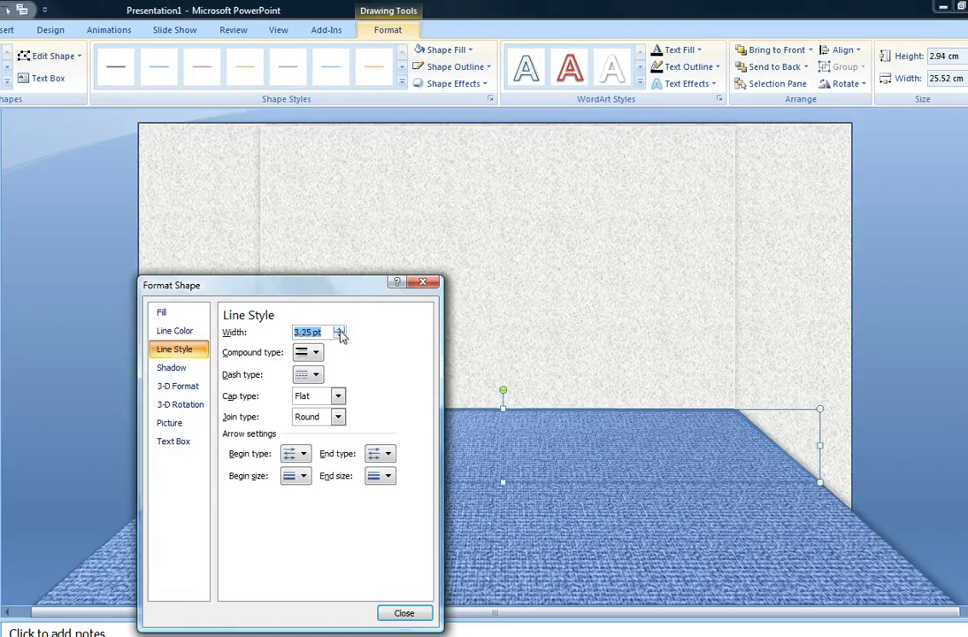
click(338, 329)
click(338, 329)
click(339, 329)
click(339, 329)
click(339, 329)
click(339, 330)
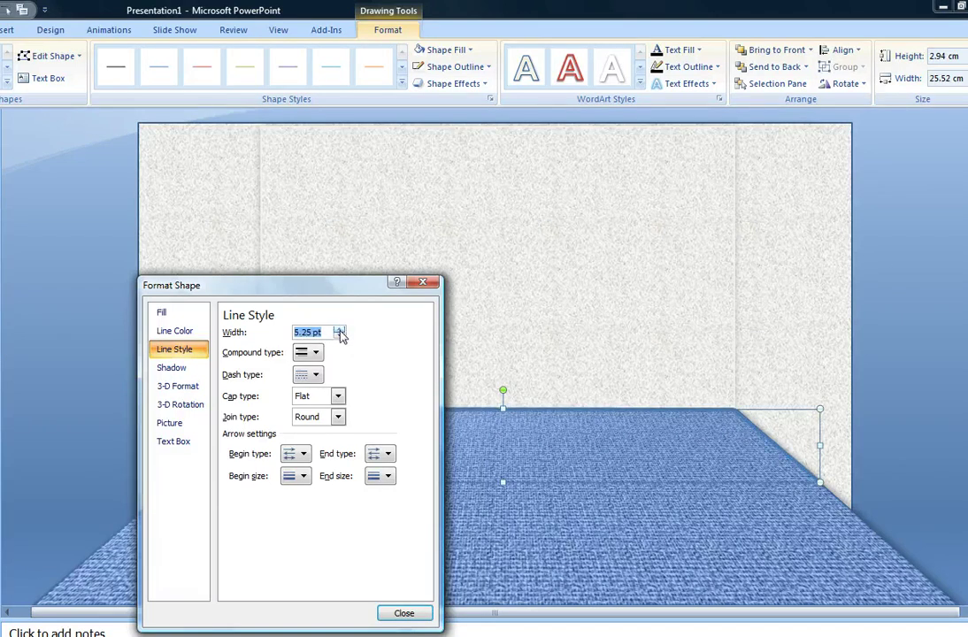
click(339, 329)
click(339, 329)
click(339, 329)
click(339, 329)
click(339, 329)
click(339, 329)
click(338, 329)
click(338, 329)
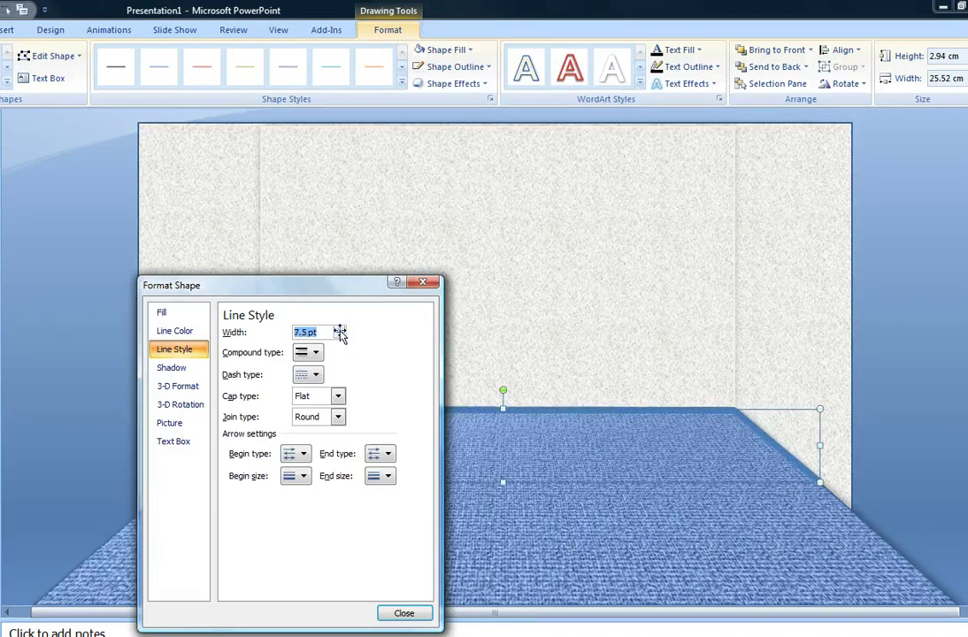
click(339, 329)
click(339, 329)
click(339, 329)
click(339, 329)
click(339, 329)
click(339, 329)
click(339, 329)
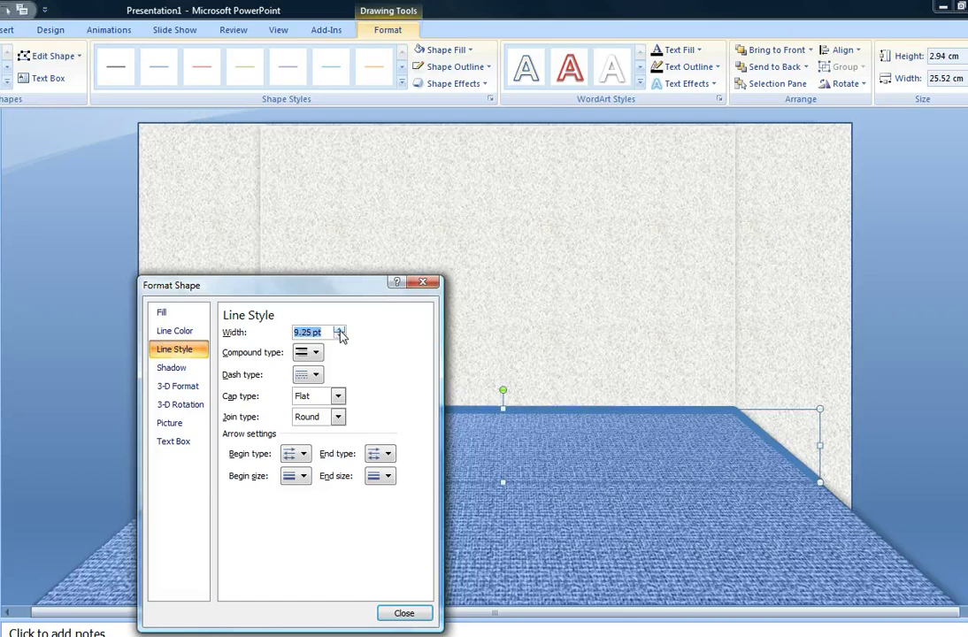
click(339, 329)
click(339, 329)
click(339, 329)
click(339, 329)
click(339, 329)
click(339, 329)
click(339, 329)
click(339, 329)
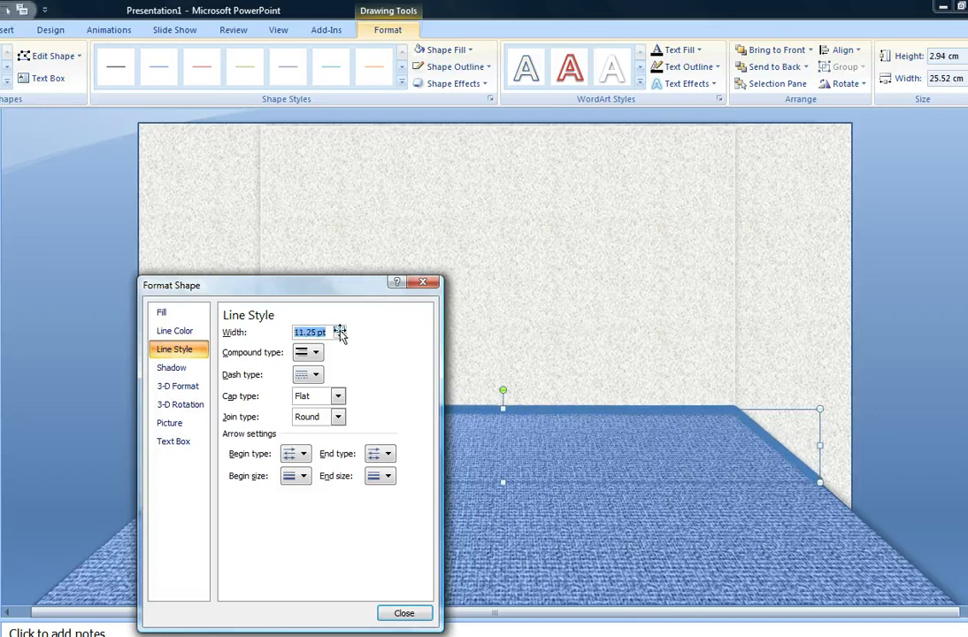
click(339, 329)
click(339, 329)
click(339, 329)
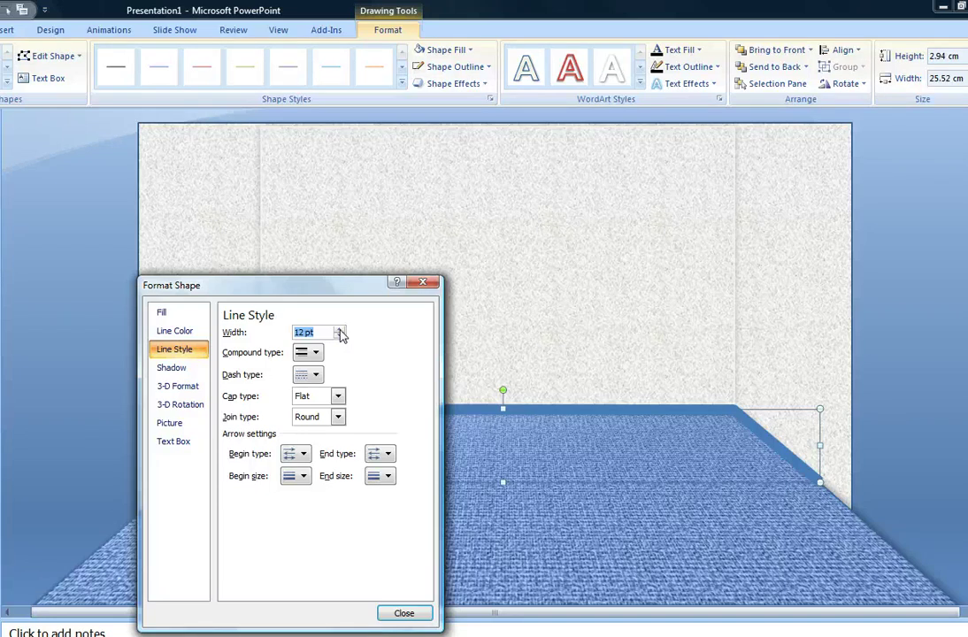
Close the line settings and make the edge line's outline white.
key(Escape)
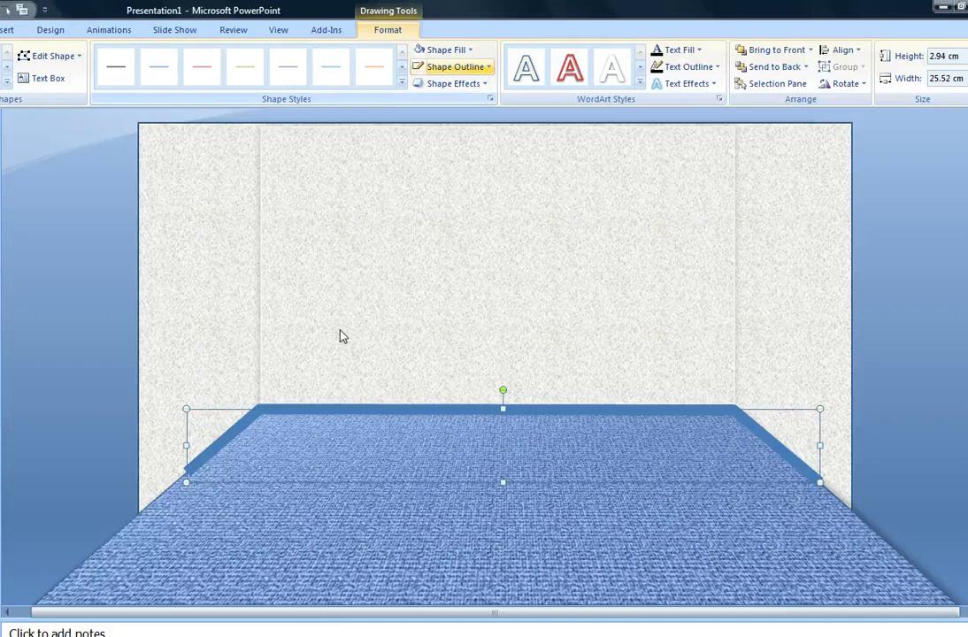
key(Return)
click(419, 98)
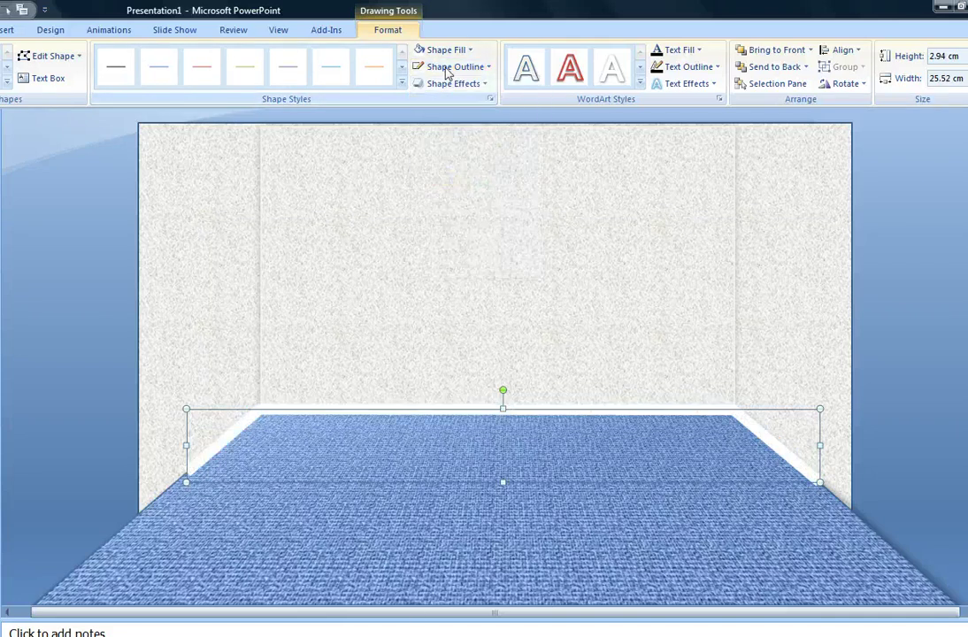
Apply the second bevel style to the white edge line to form baseboard trim.
click(450, 83)
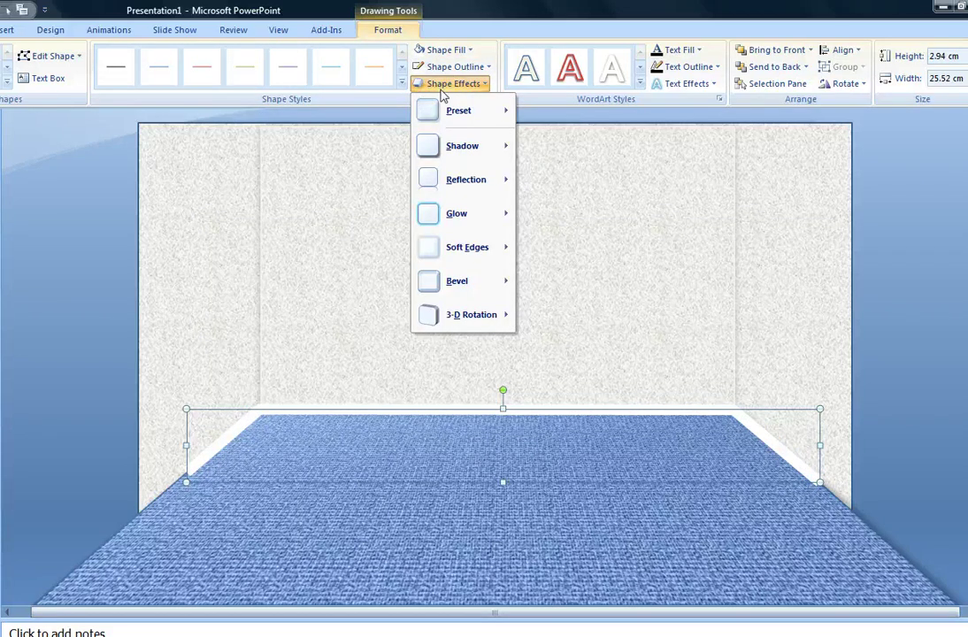
mouse_move(458, 281)
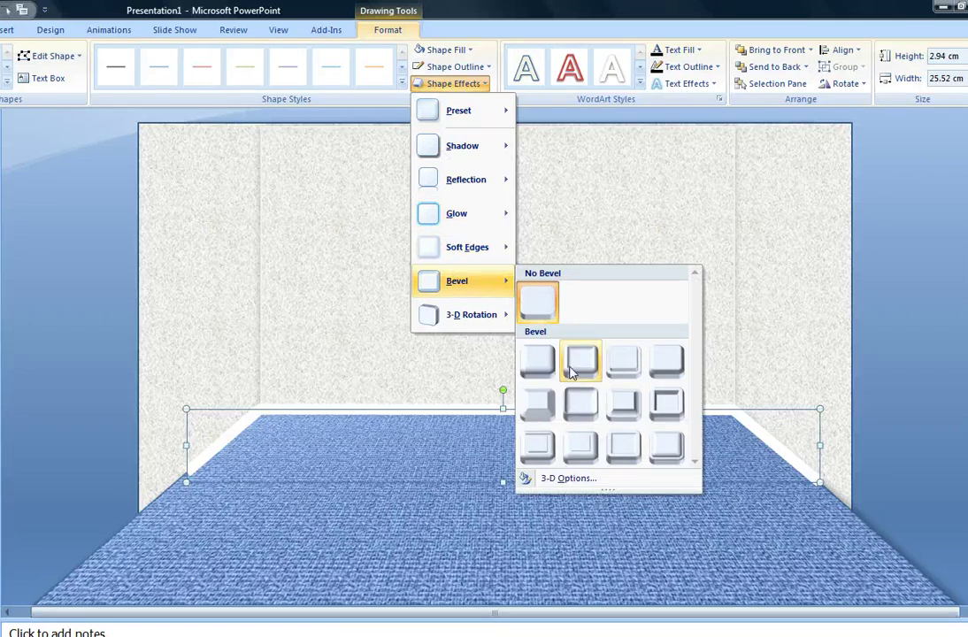
click(572, 369)
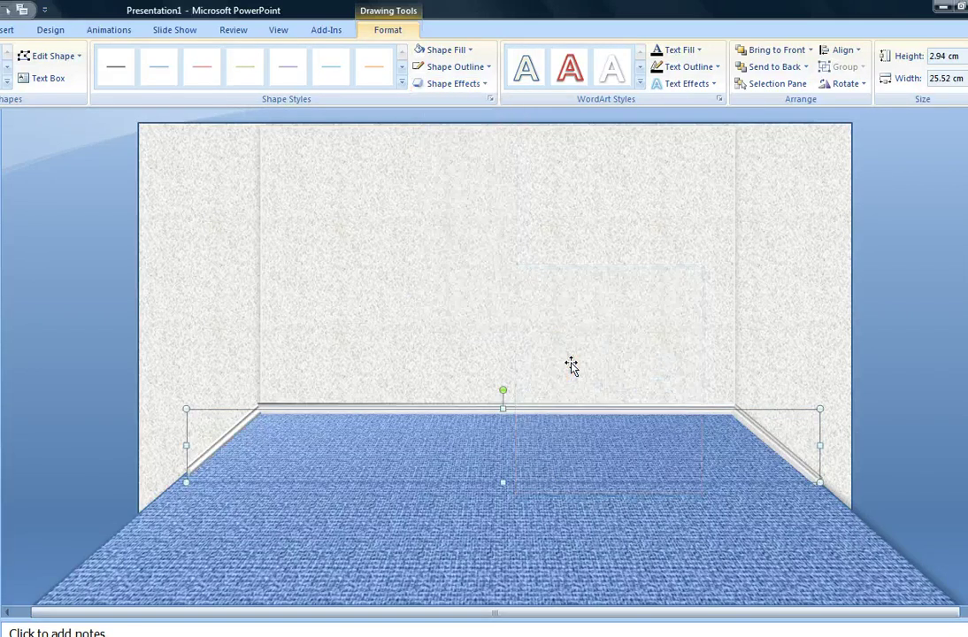
click(572, 523)
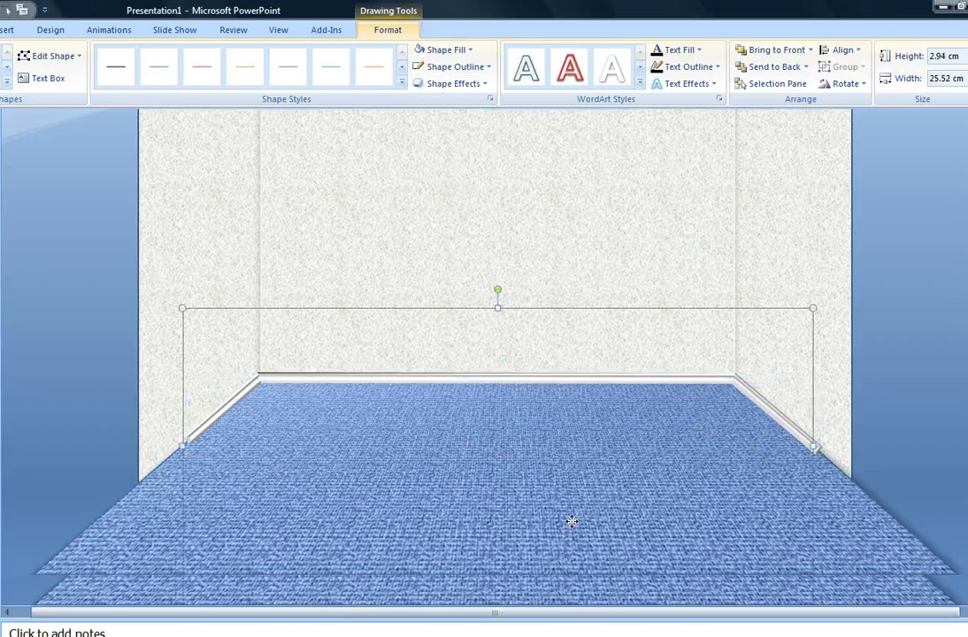